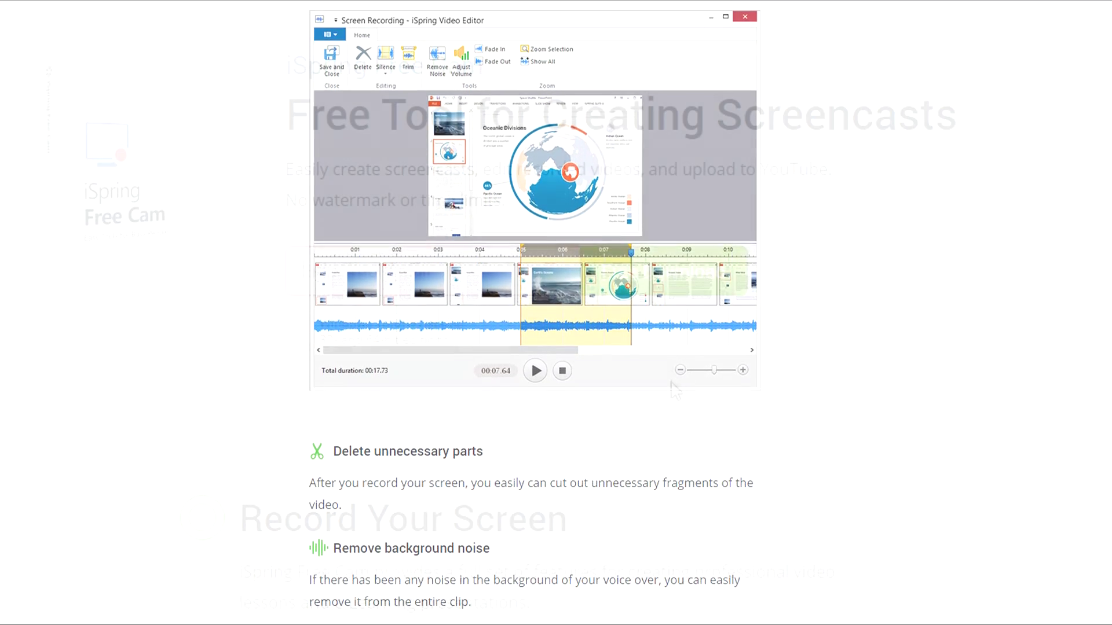
type("ema")
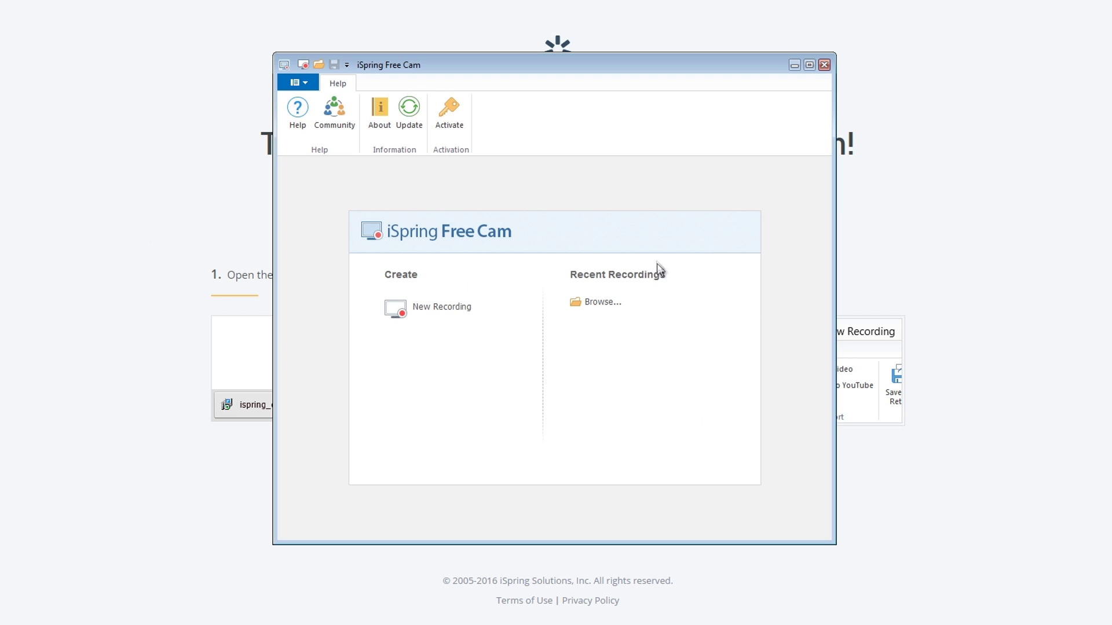
Record a brief iSpring Free Cam capture highlighting the page's resolution number, then stop to preview it
left_click(443, 310)
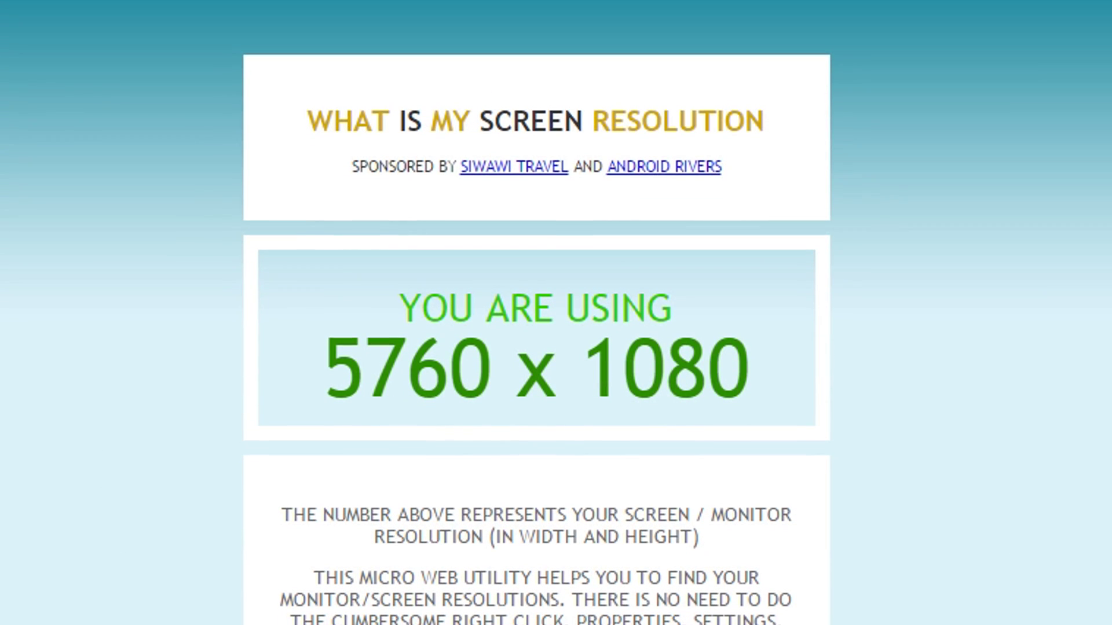
left_click_drag(754, 331, 296, 305)
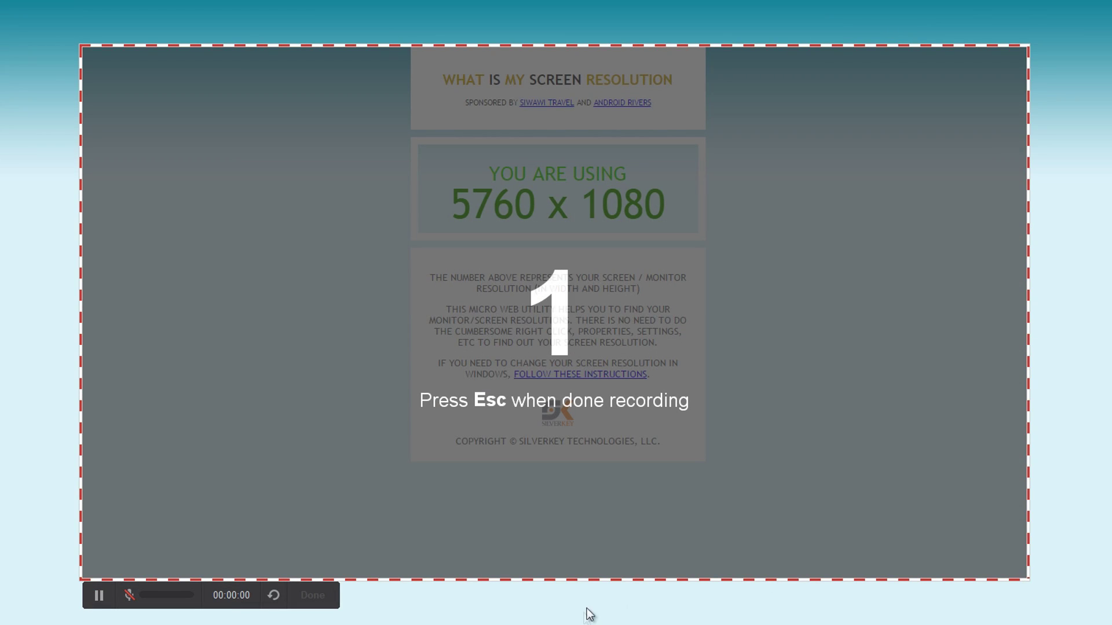
key("Escape")
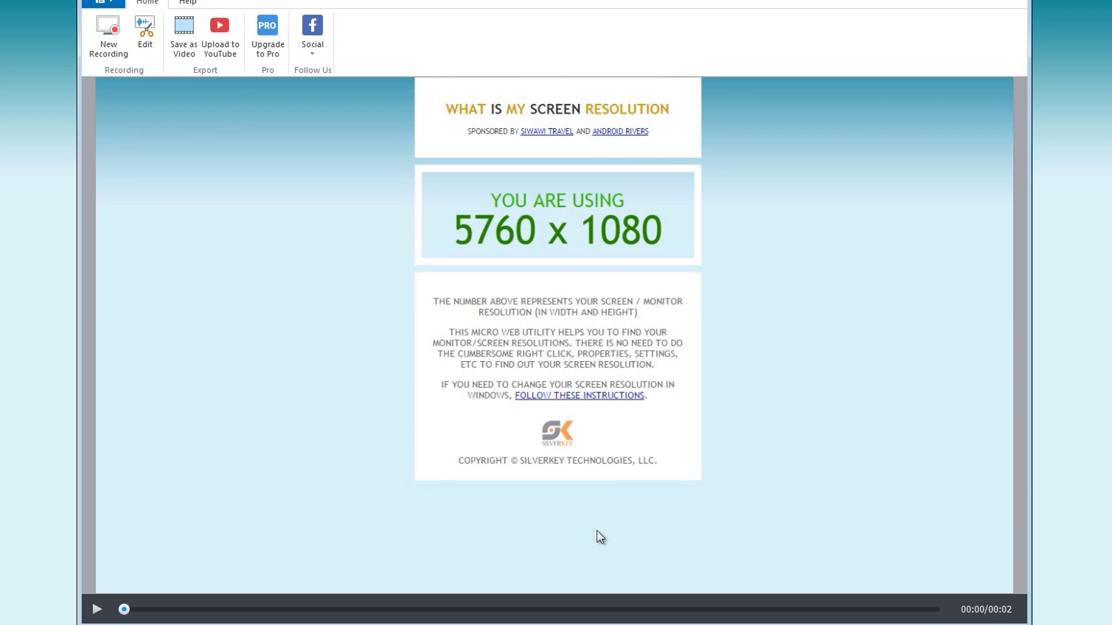
Save the recording as a WMV video in the Desktop folder
left_click(183, 41)
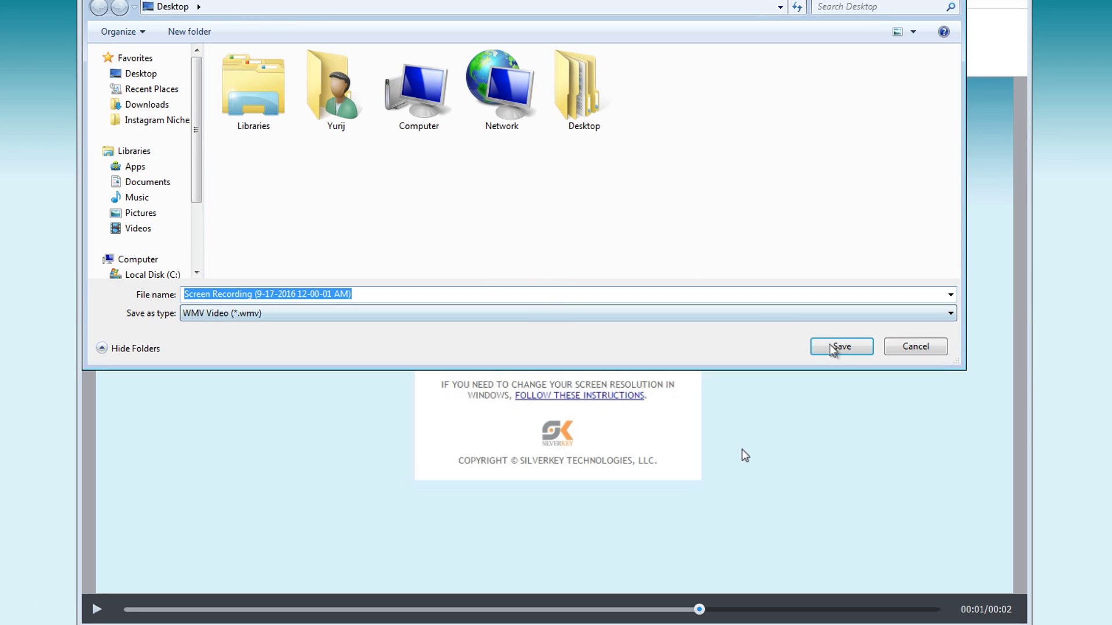
left_click(834, 347)
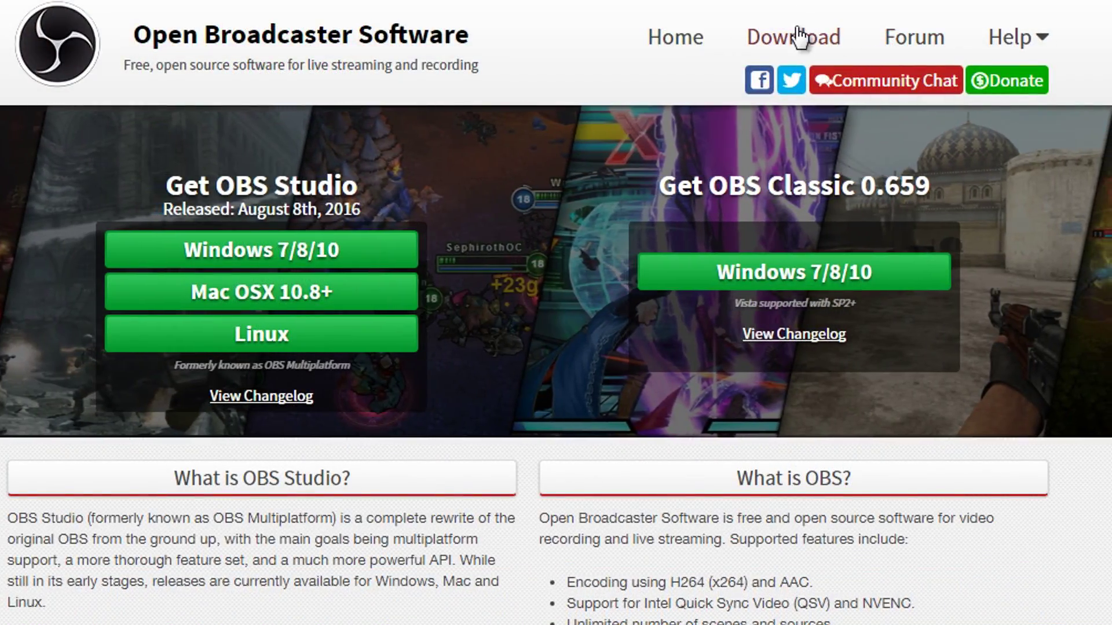
Get the OBS Classic Windows installer from the obsproject.com download page
left_click(795, 37)
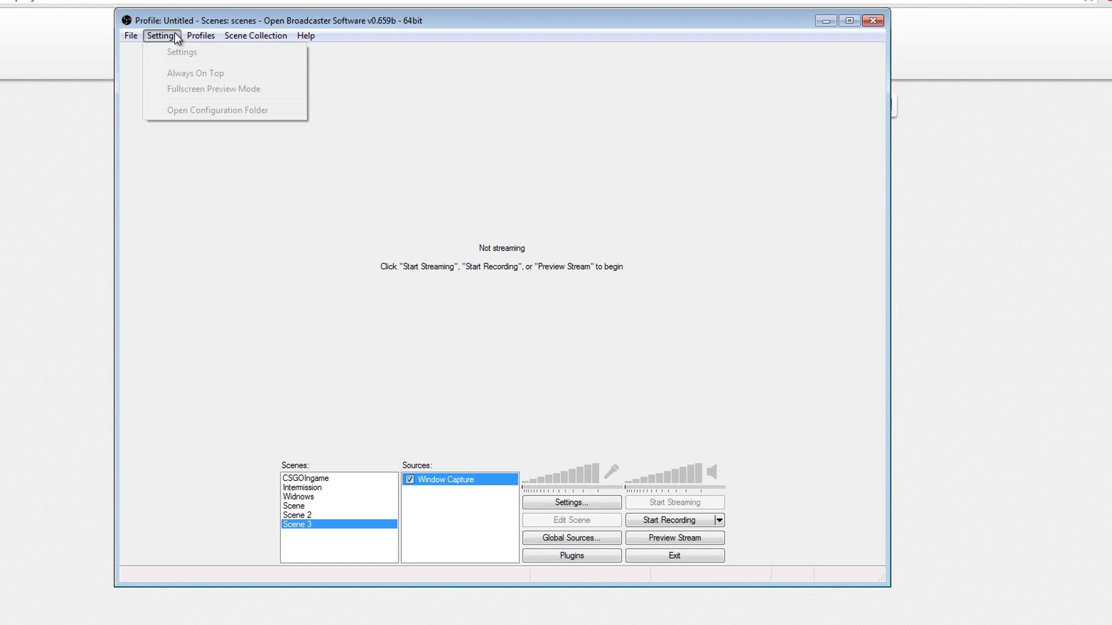
left_click(182, 52)
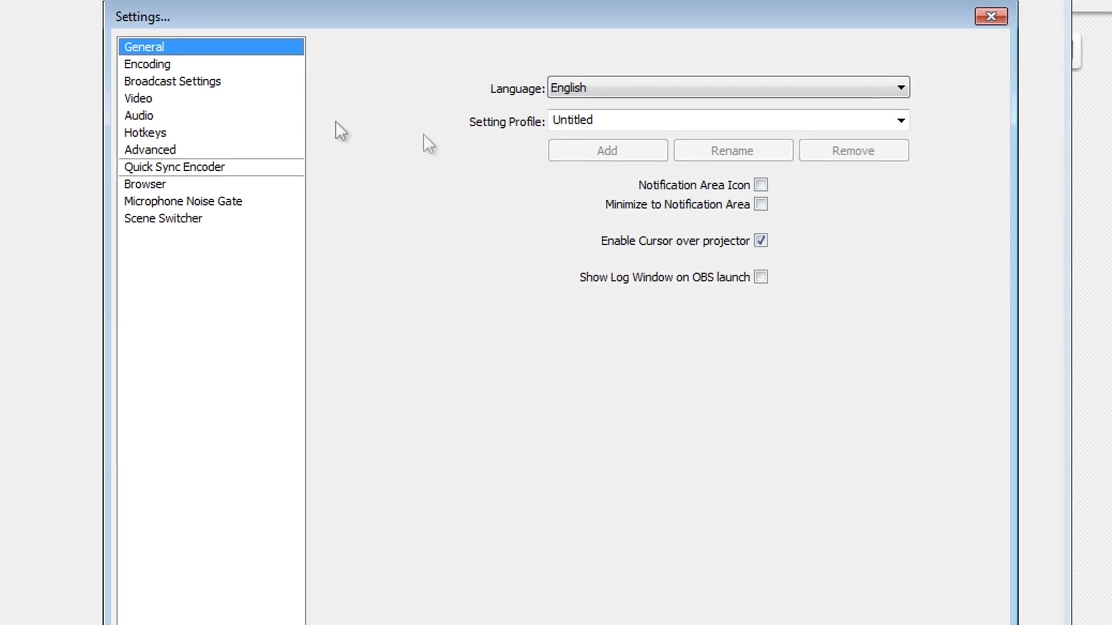
Set the OBS broadcast mode to File Output Only
left_click(167, 65)
left_click(616, 60)
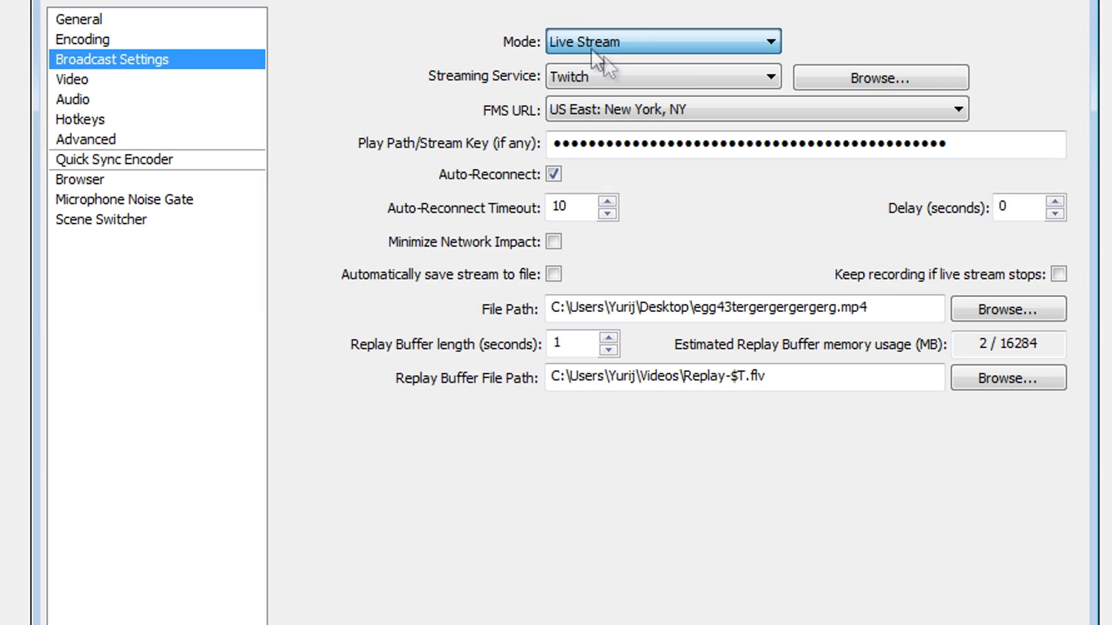
left_click(592, 47)
left_click(569, 81)
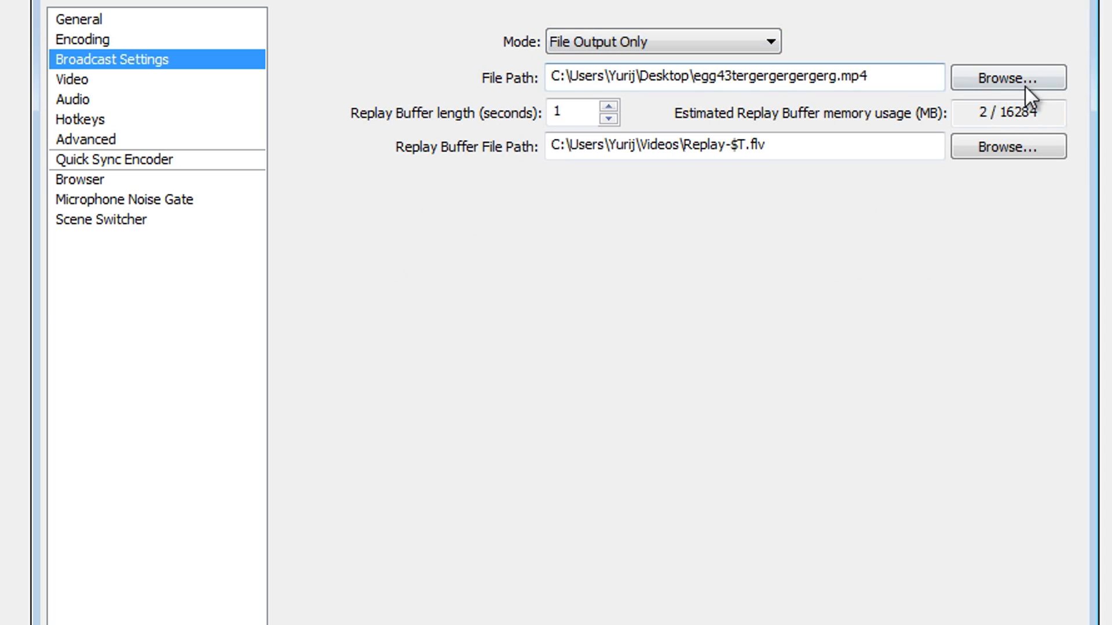
Set the recording file path to an MP4 on the Desktop and apply the settings
left_click(904, 115)
left_click(224, 499)
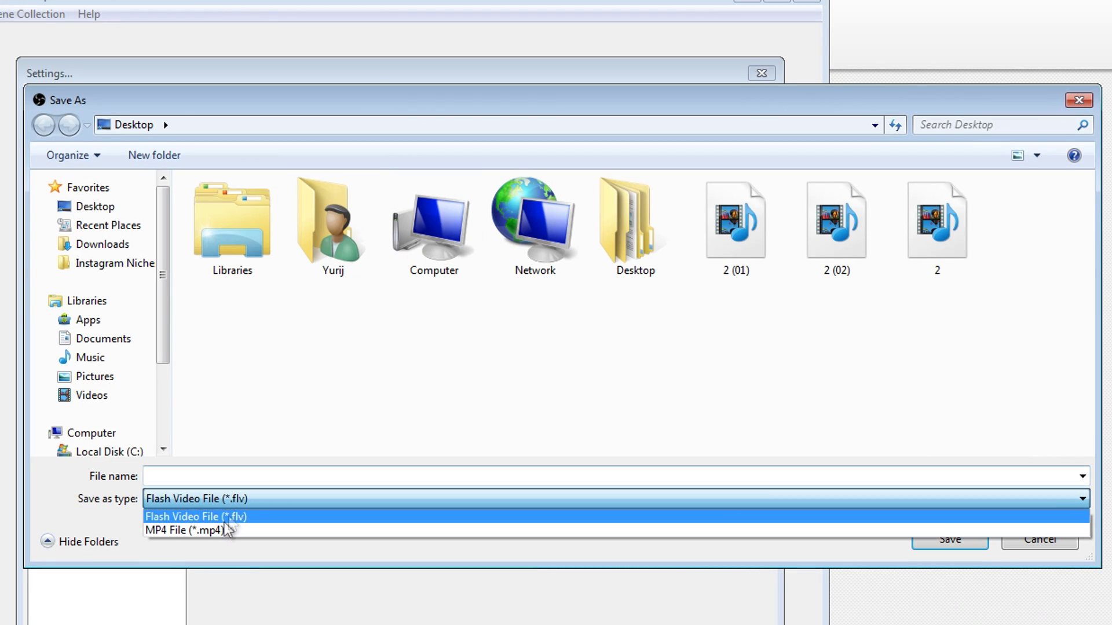
left_click(218, 532)
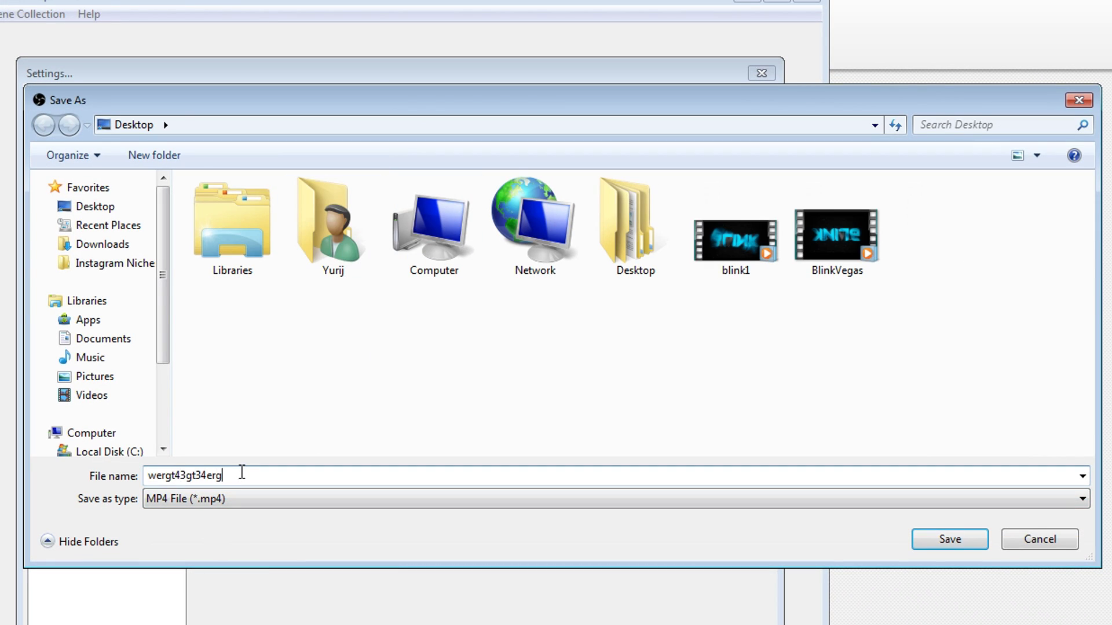
left_click(941, 546)
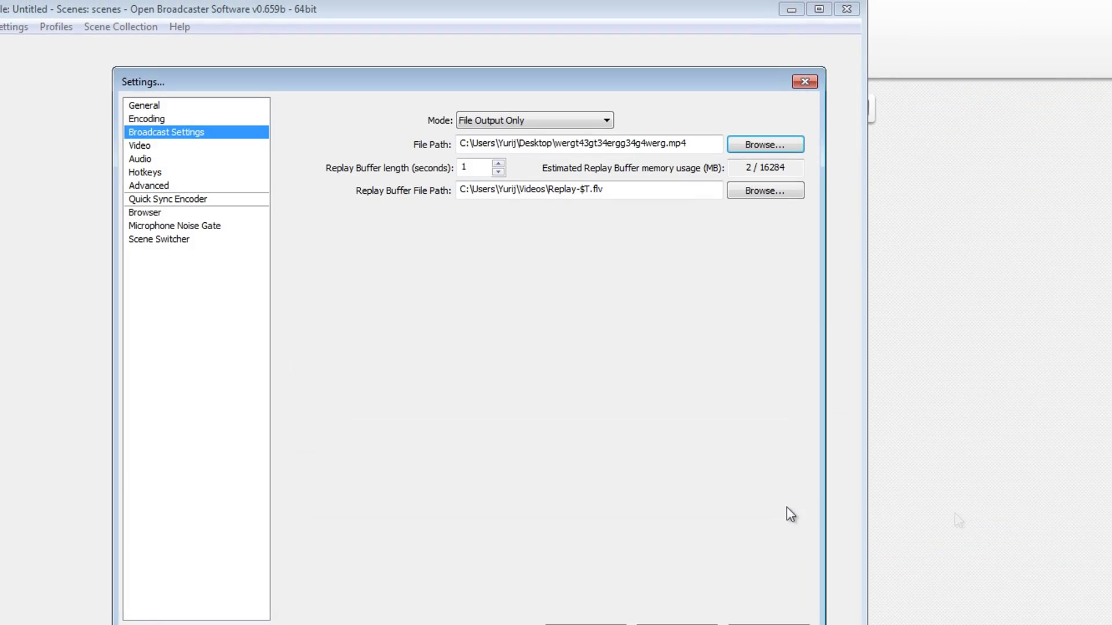
left_click(841, 590)
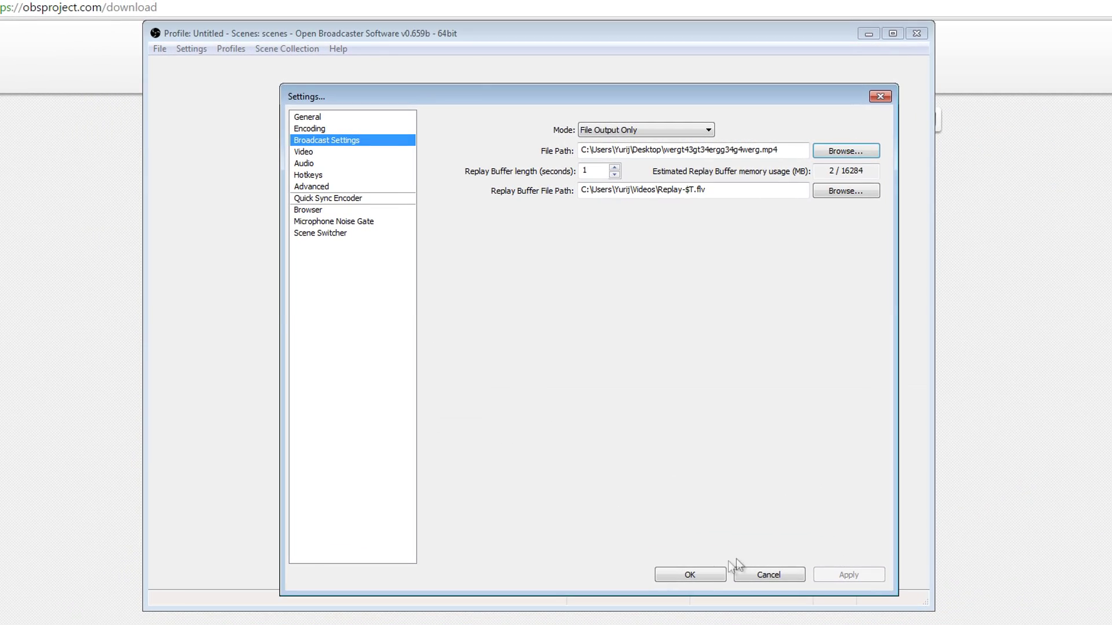
left_click(693, 578)
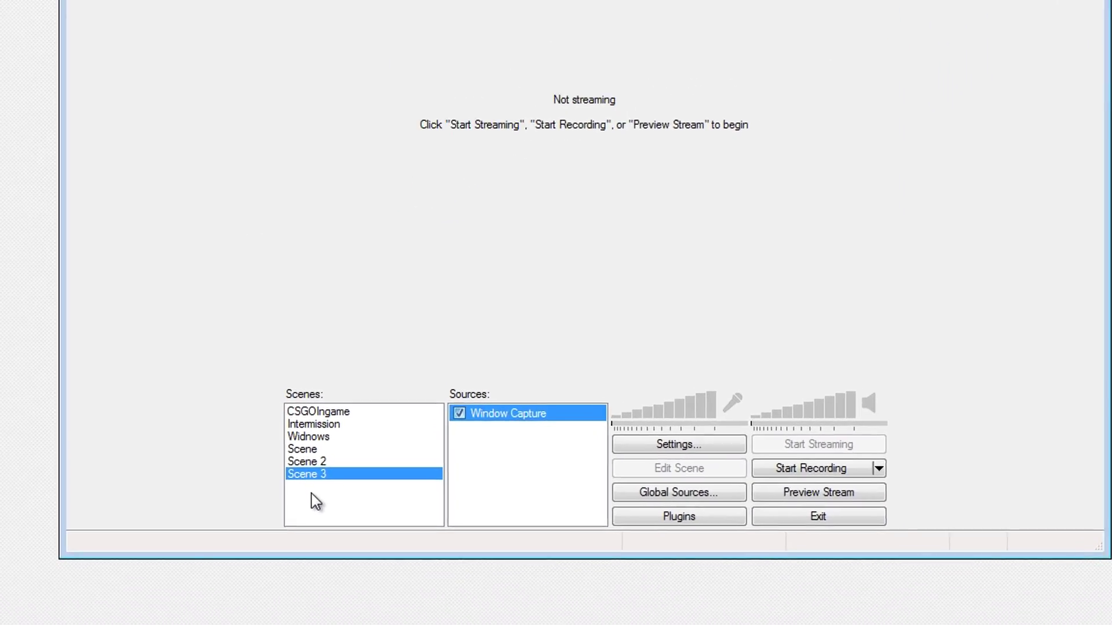
Add a scene named Scene 4 and add a Window Capture source to it
right_click(332, 562)
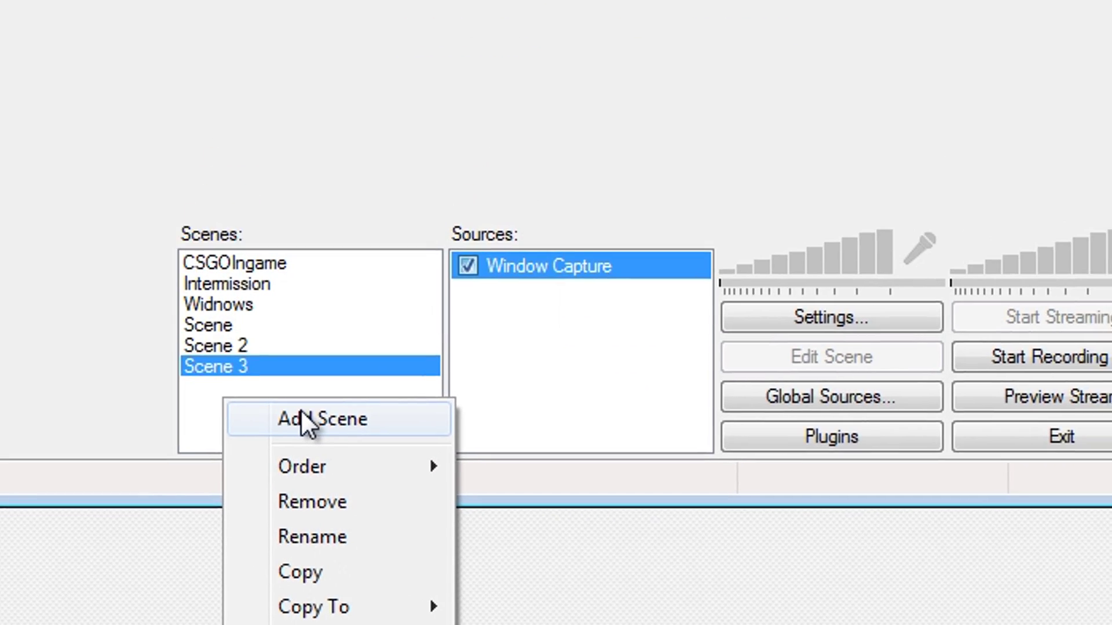
left_click(305, 424)
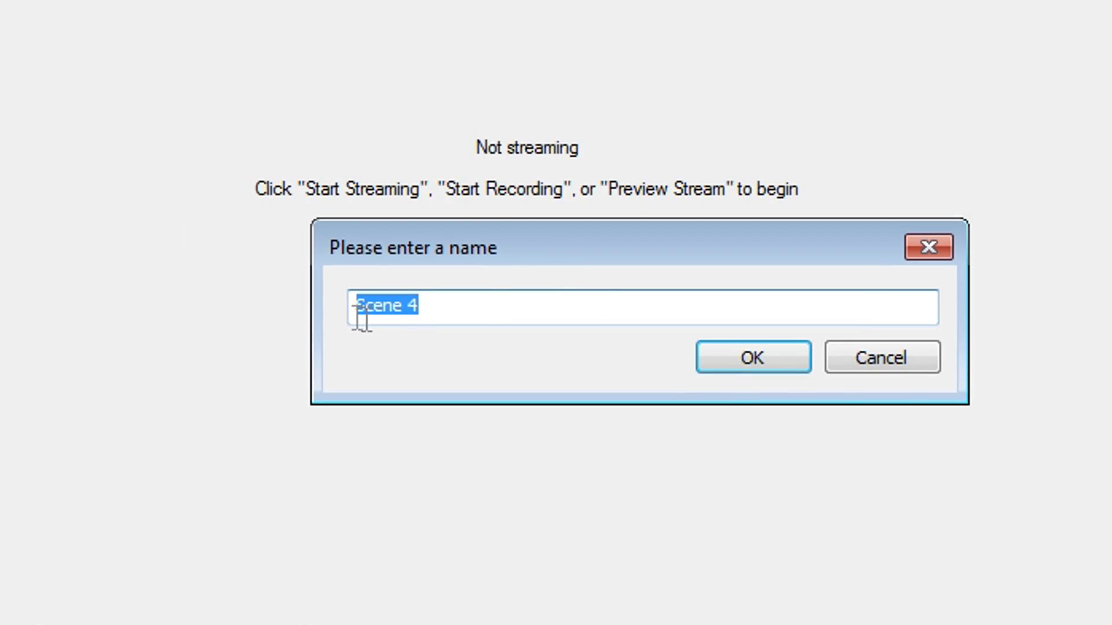
left_click(752, 358)
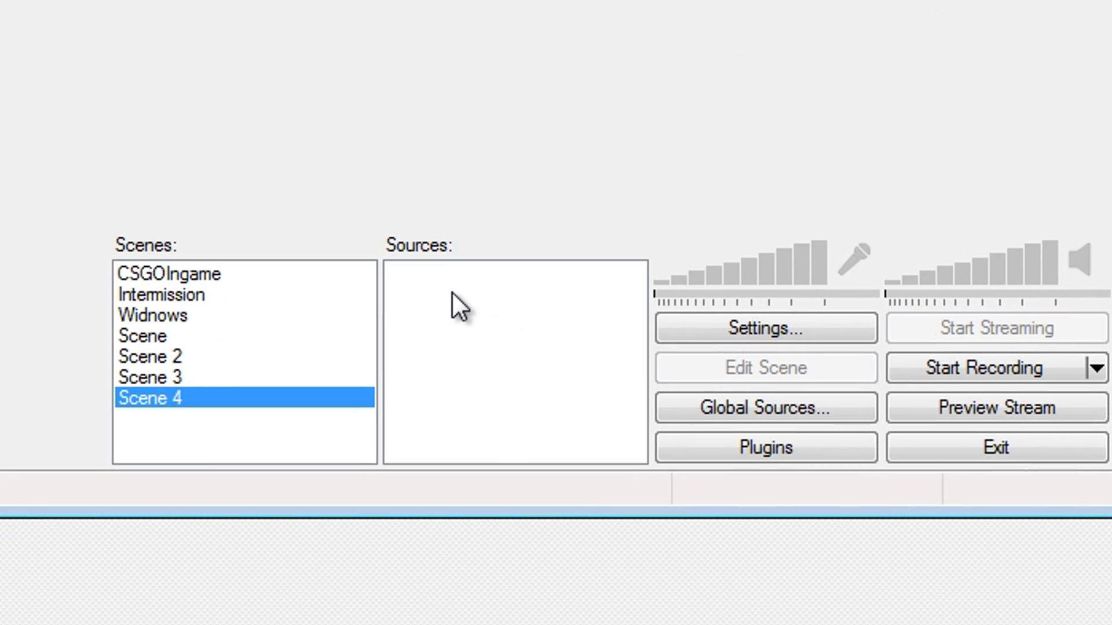
right_click(453, 291)
mouse_move(530, 313)
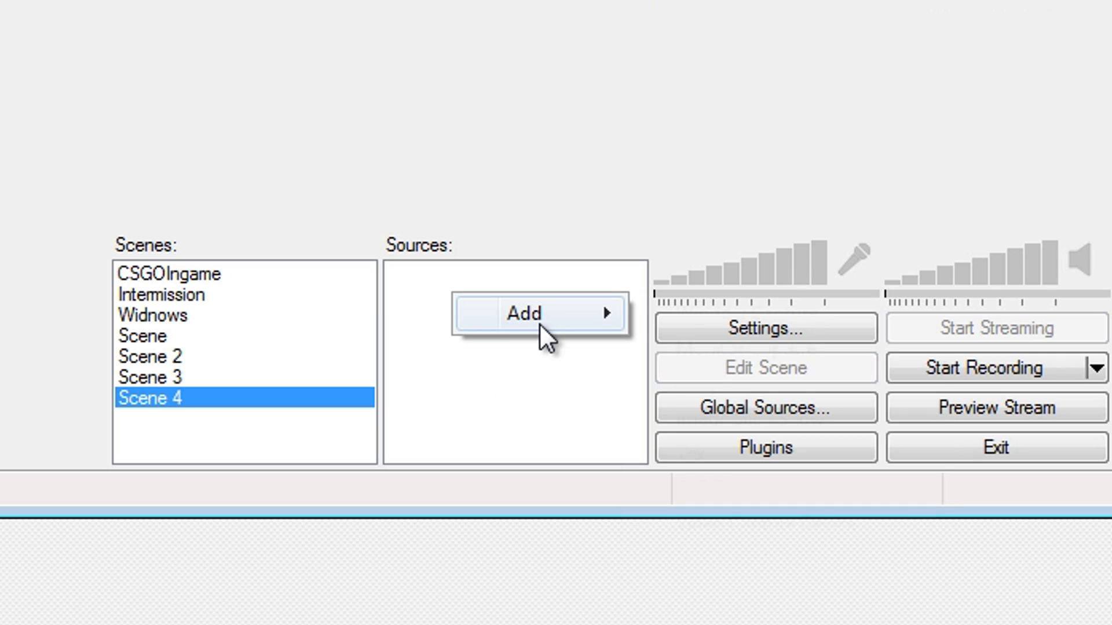
left_click(721, 316)
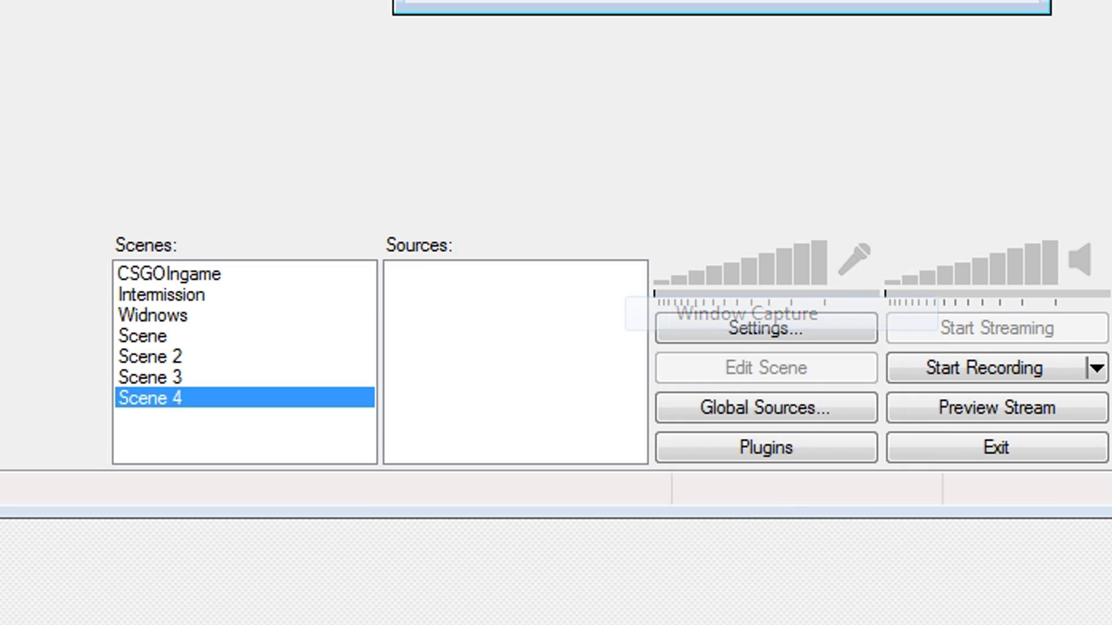
Capture the Chrome OBS download window in Scene 4, stop the preview, and start recording
left_click(695, 347)
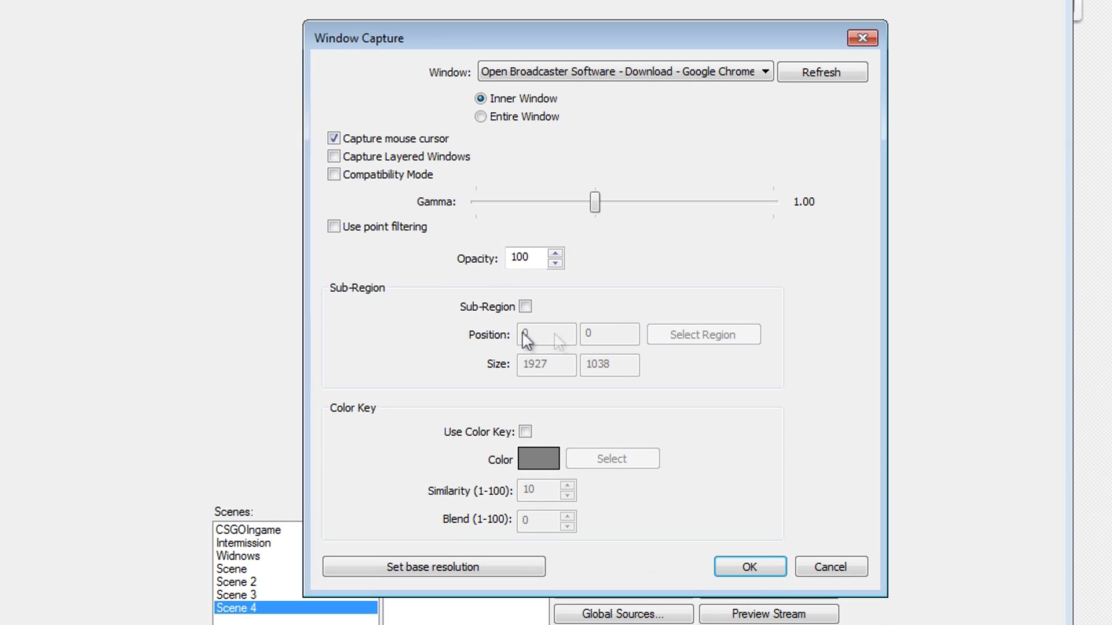
left_click(606, 69)
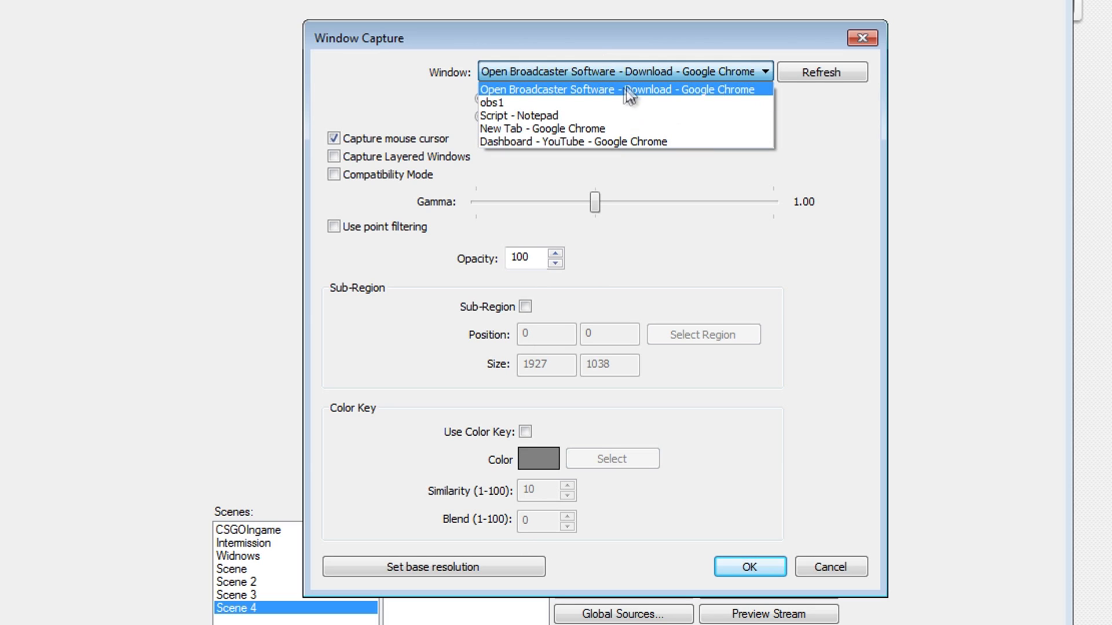
left_click(587, 88)
left_click(717, 549)
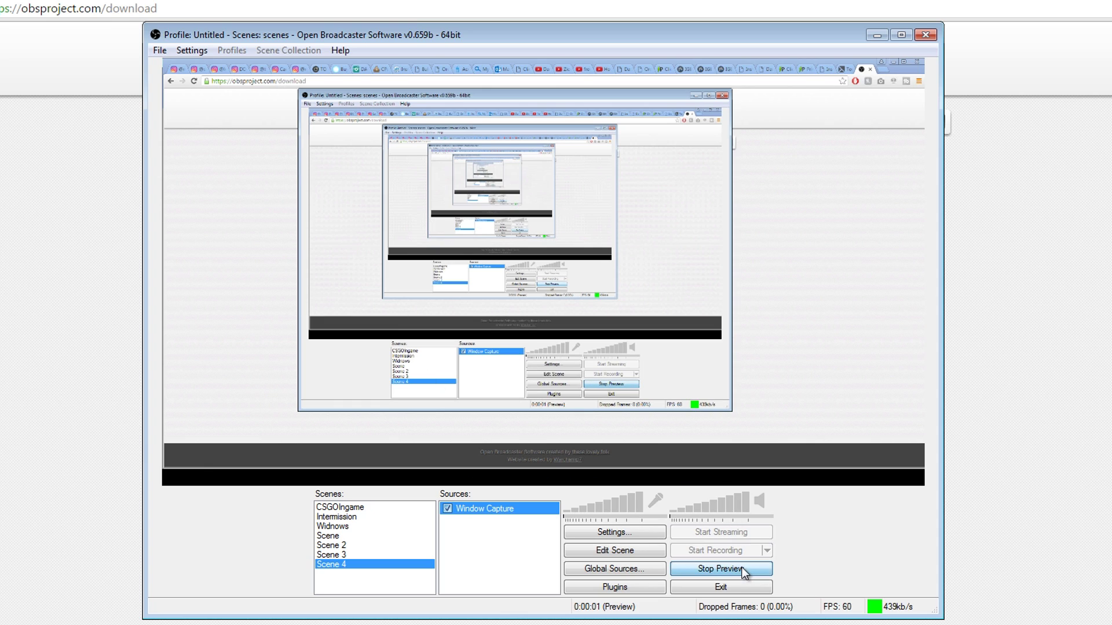
left_click(741, 567)
left_click(706, 549)
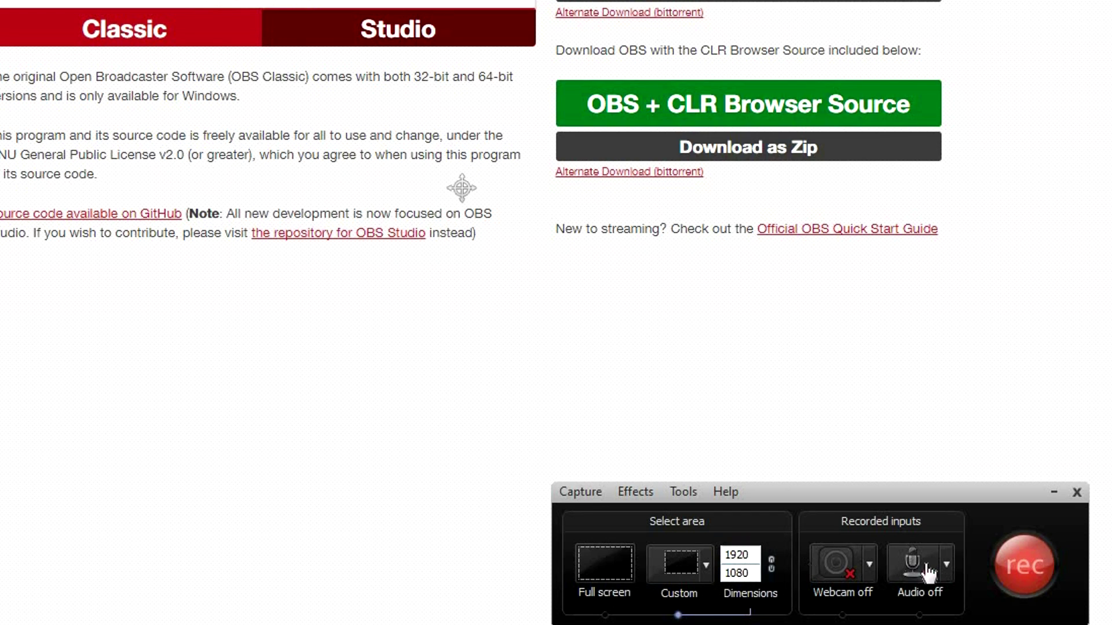
Set Camtasia Recorder audio to Microphone, then record and stop a capture with F9/F10
left_click(950, 569)
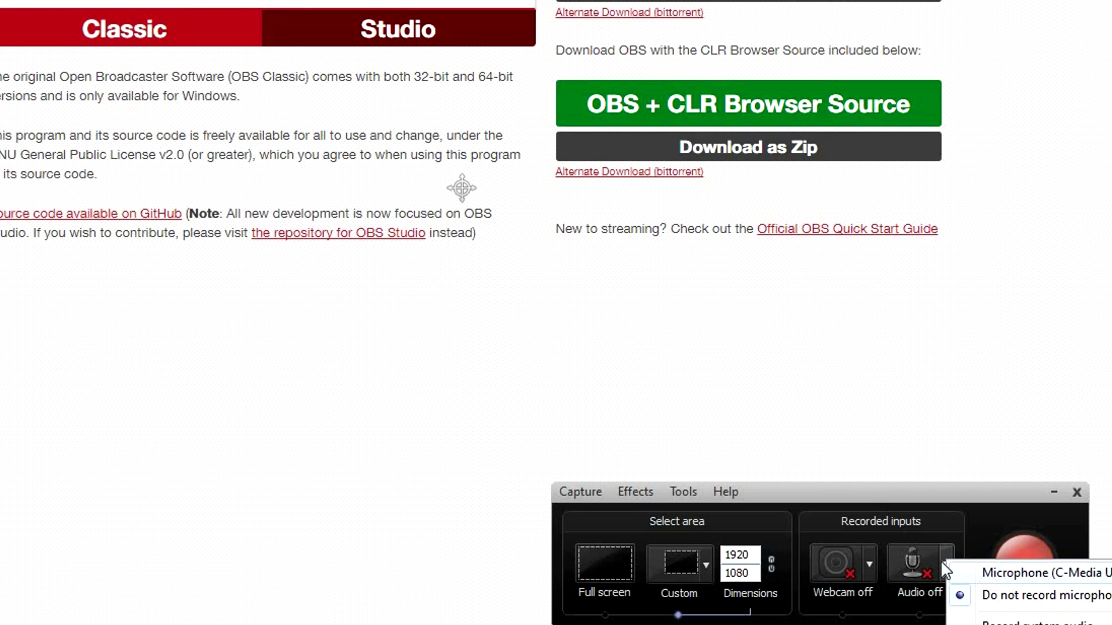
left_click(1034, 574)
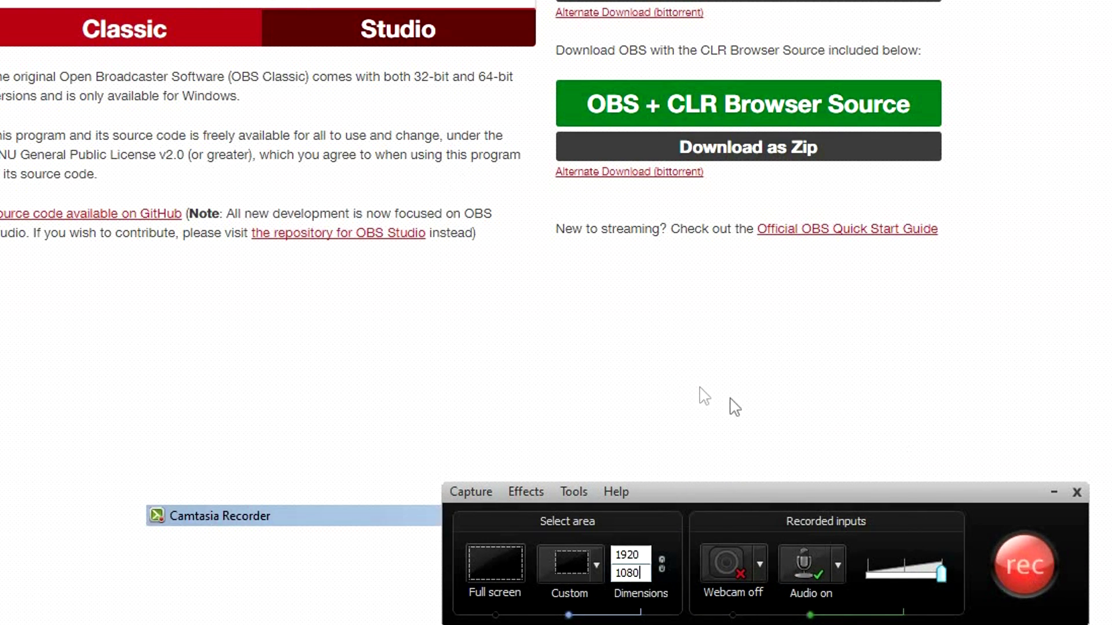
key("F9")
key("F10")
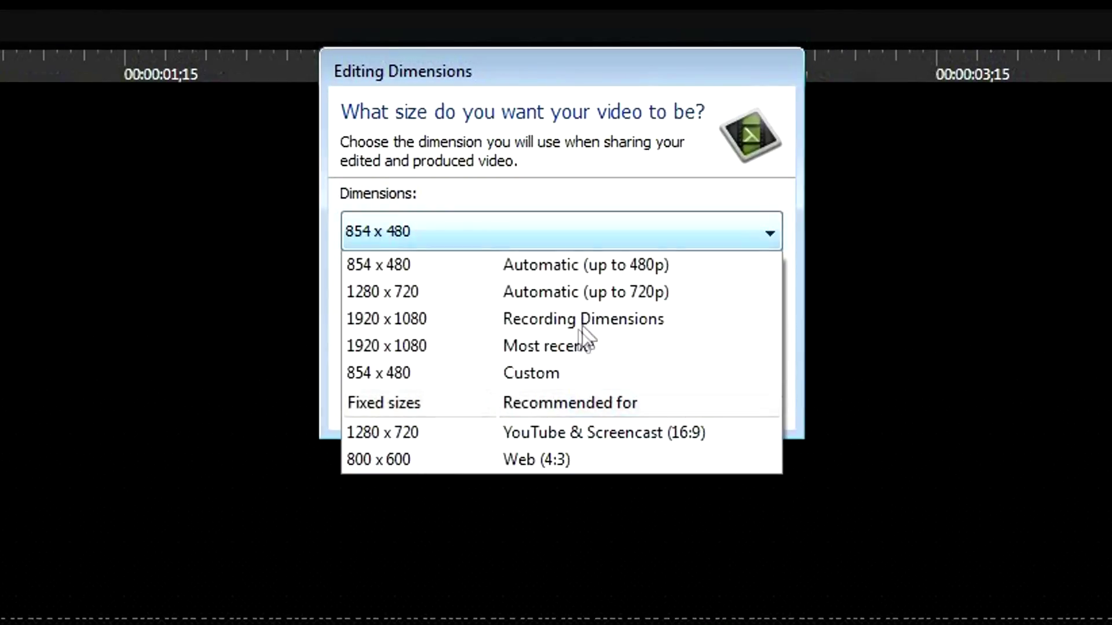
Use 1920 x 1080 Recording Dimensions for editing and close the Check for Upgrade dialog
left_click(635, 415)
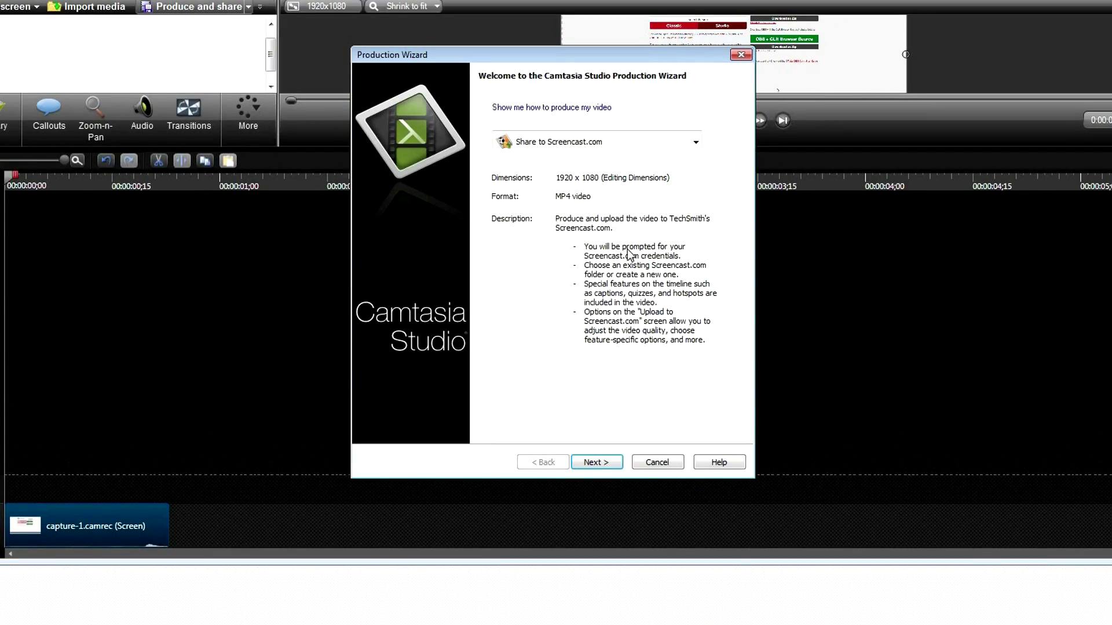
left_click(695, 142)
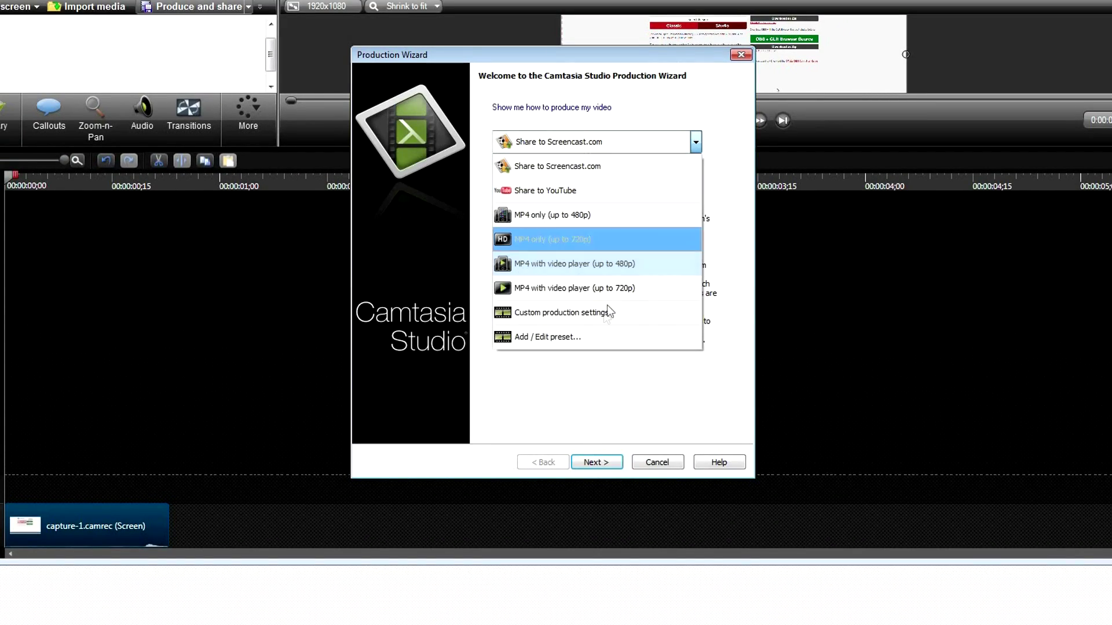
Render the video biceo with custom production settings to the Best Screen Recorders folder
left_click(608, 311)
left_click(606, 462)
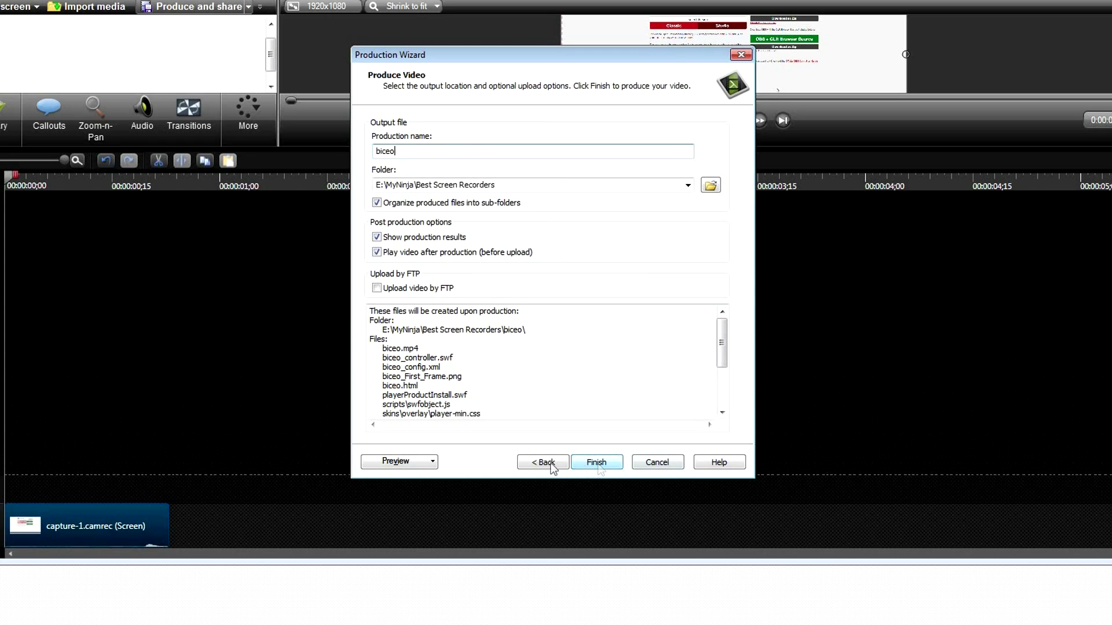
left_click(591, 463)
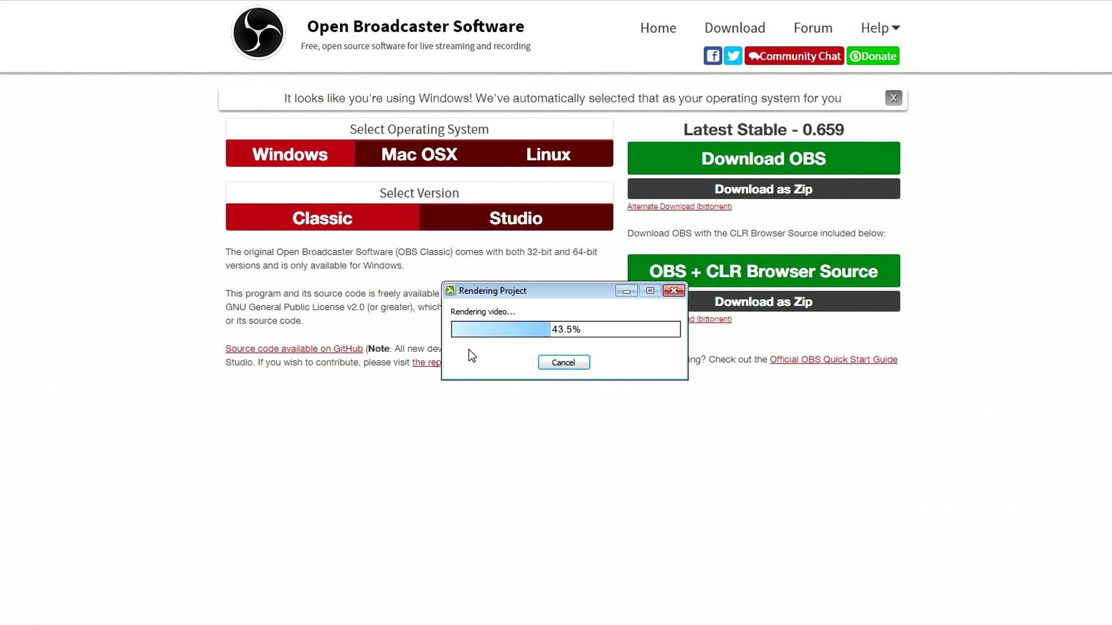